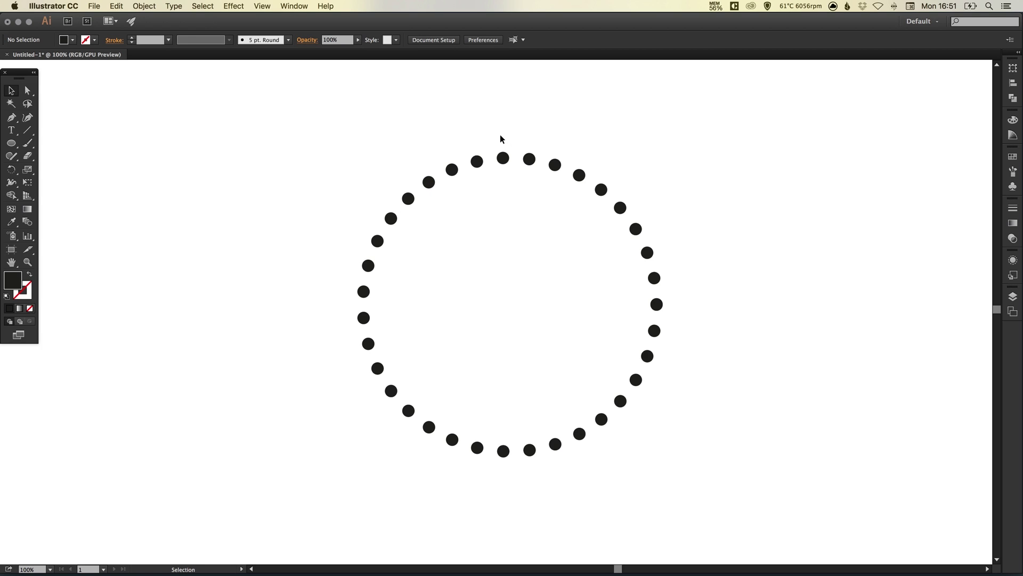
# Open the swatch collection and fill the top dot of the ring green
pyautogui.click(506, 162)
pyautogui.click(484, 183)
pyautogui.click(1012, 159)
pyautogui.click(924, 179)
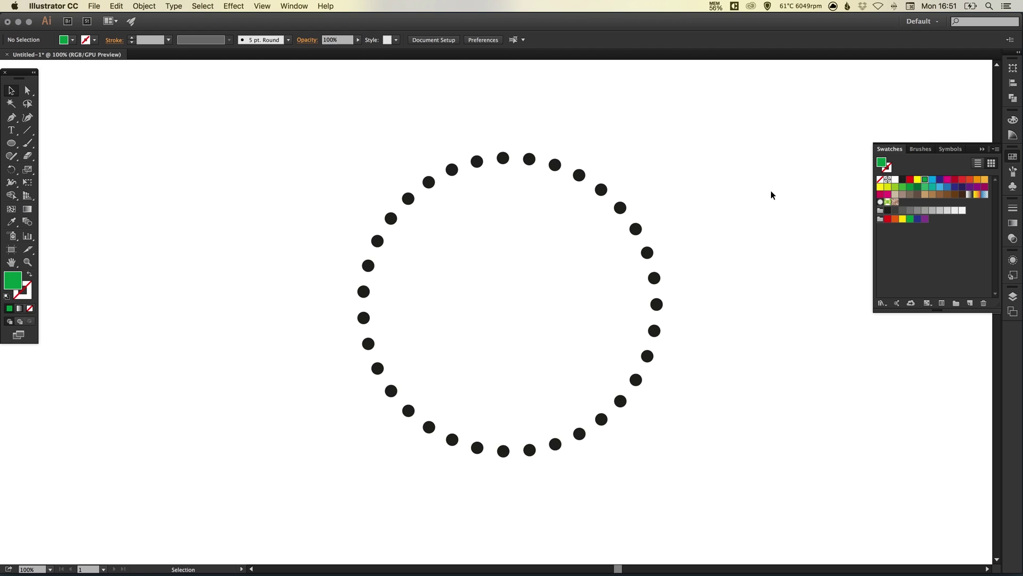
pyautogui.click(504, 158)
pyautogui.click(925, 179)
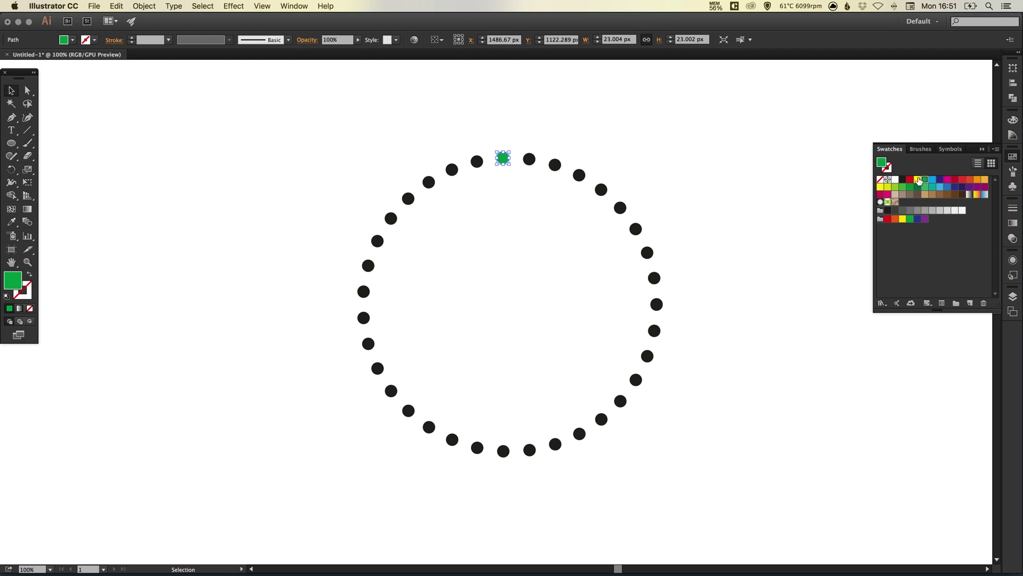
# Fill the next two every-third dots magenta and red, then deselect
pyautogui.click(651, 144)
pyautogui.click(578, 174)
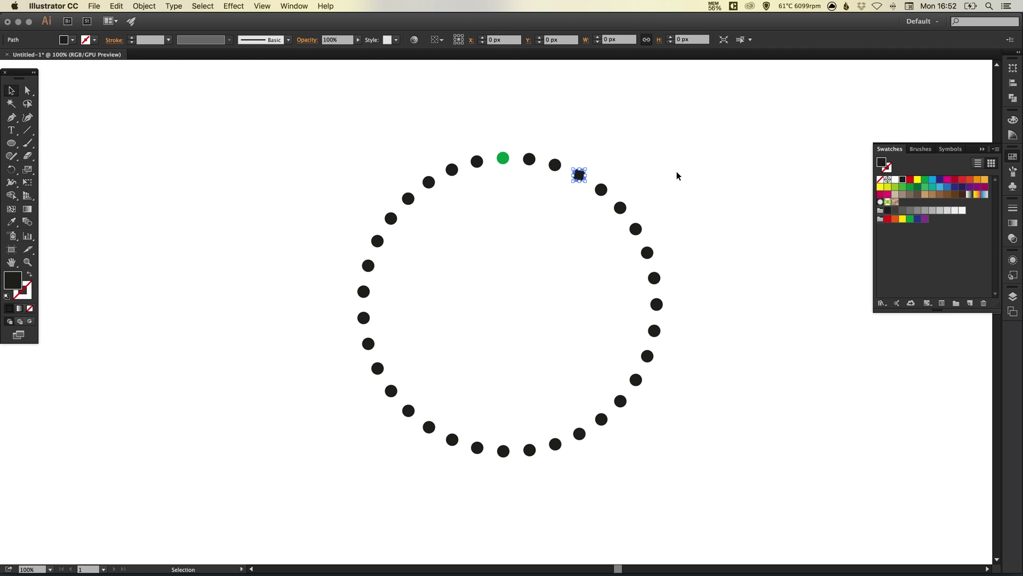
pyautogui.click(947, 179)
pyautogui.click(620, 208)
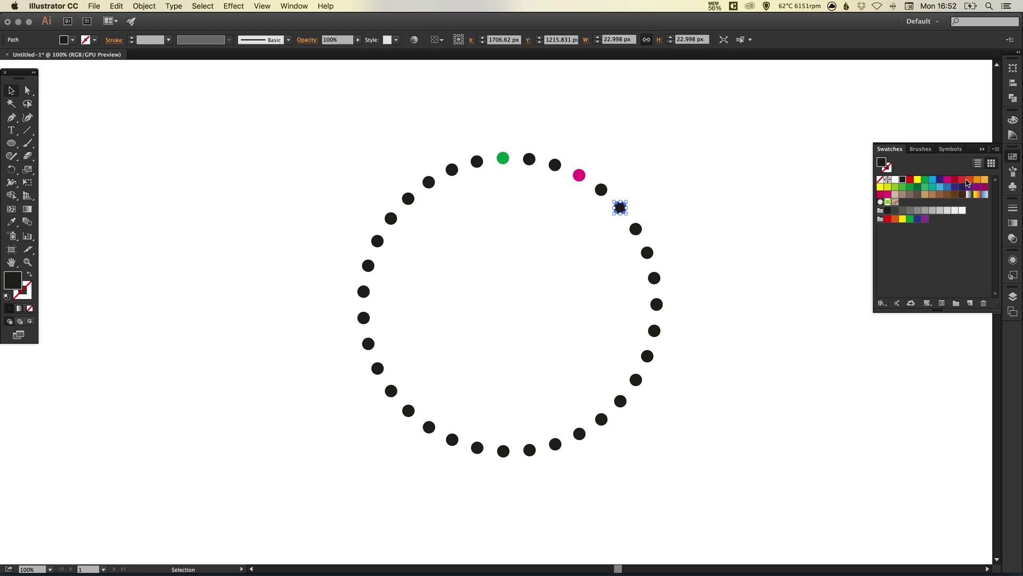
pyautogui.click(966, 182)
pyautogui.click(659, 183)
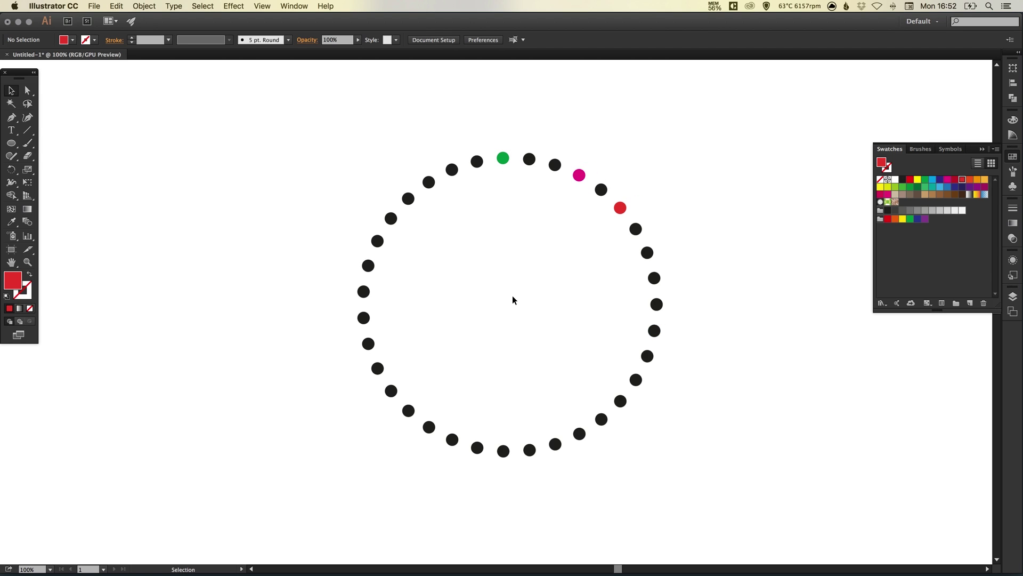
# Undo the green, magenta and red fills, deselect, and collapse the swatch collection
pyautogui.press('super+z')
pyautogui.press('super+z')
pyautogui.press('super+z')
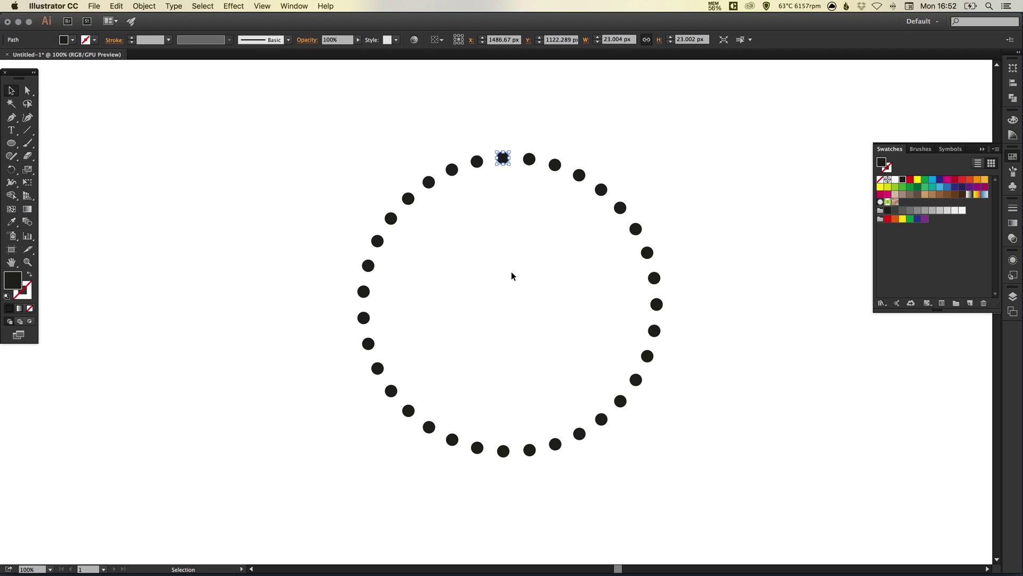
pyautogui.click(513, 276)
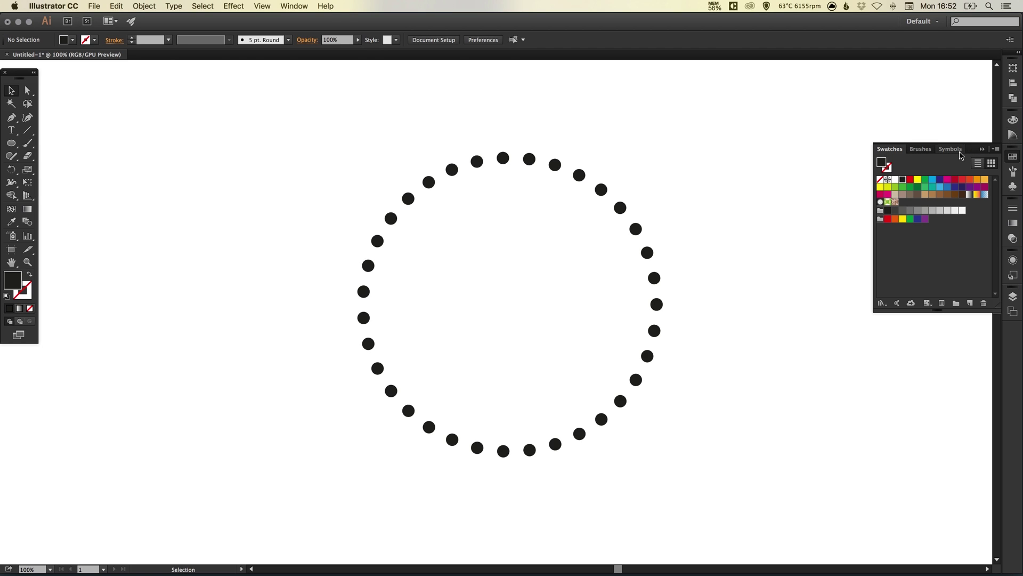
pyautogui.click(1013, 157)
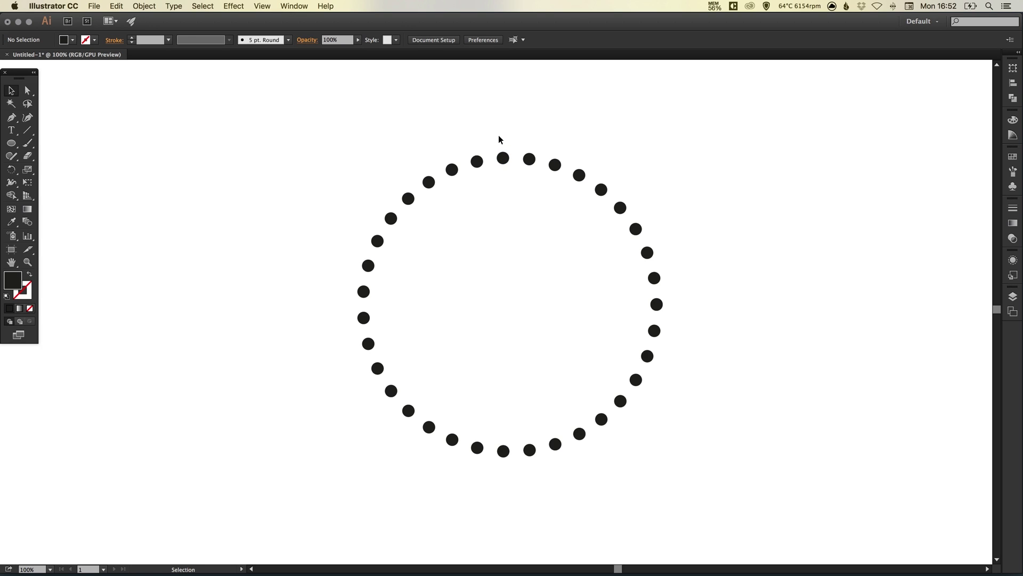
# Shift-select the top dot plus every third dot around the ring, eleven dots total
pyautogui.click(509, 175)
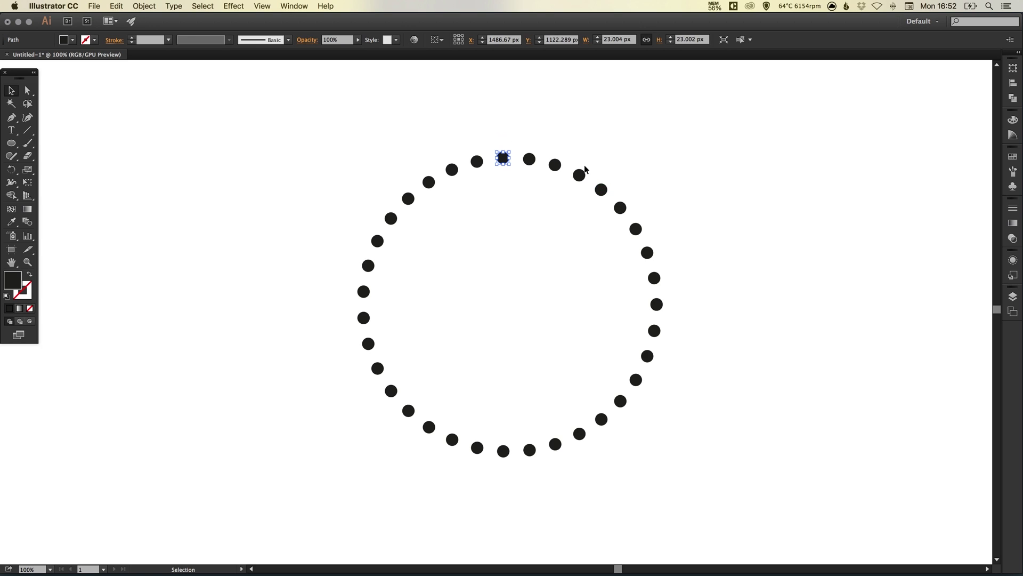
pyautogui.keyDown('shift'); pyautogui.click(579, 172); pyautogui.keyUp('shift')
pyautogui.keyDown('shift'); pyautogui.click(635, 229); pyautogui.keyUp('shift')
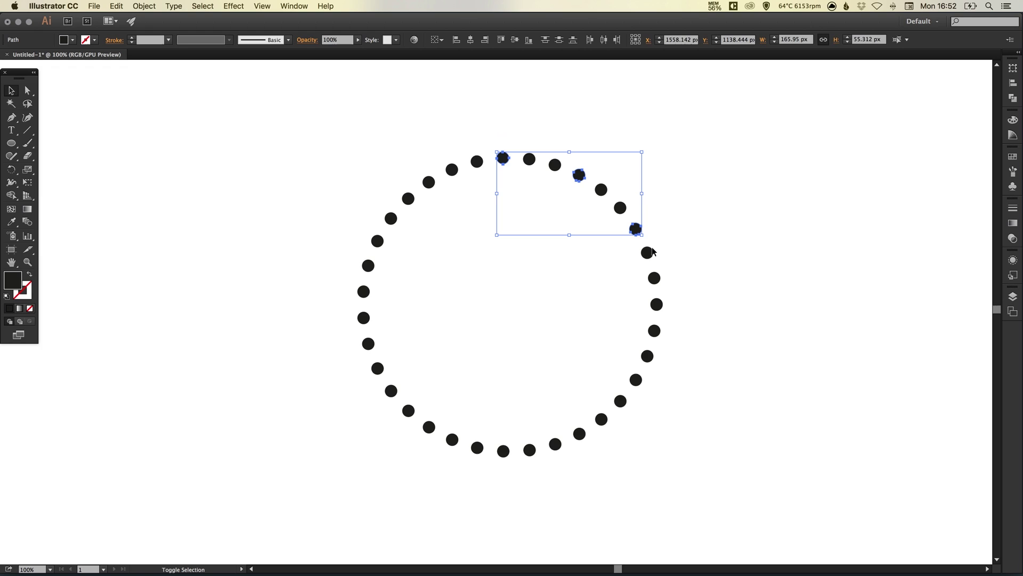
pyautogui.keyDown('shift'); pyautogui.click(656, 304); pyautogui.keyUp('shift')
pyautogui.keyDown('shift'); pyautogui.click(636, 379); pyautogui.keyUp('shift')
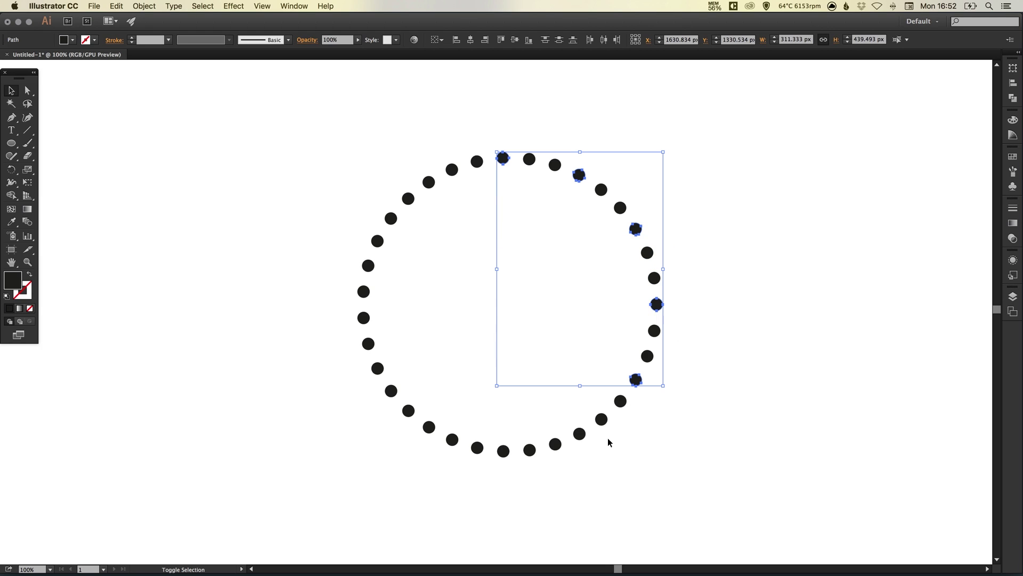
pyautogui.keyDown('shift'); pyautogui.click(579, 433); pyautogui.keyUp('shift')
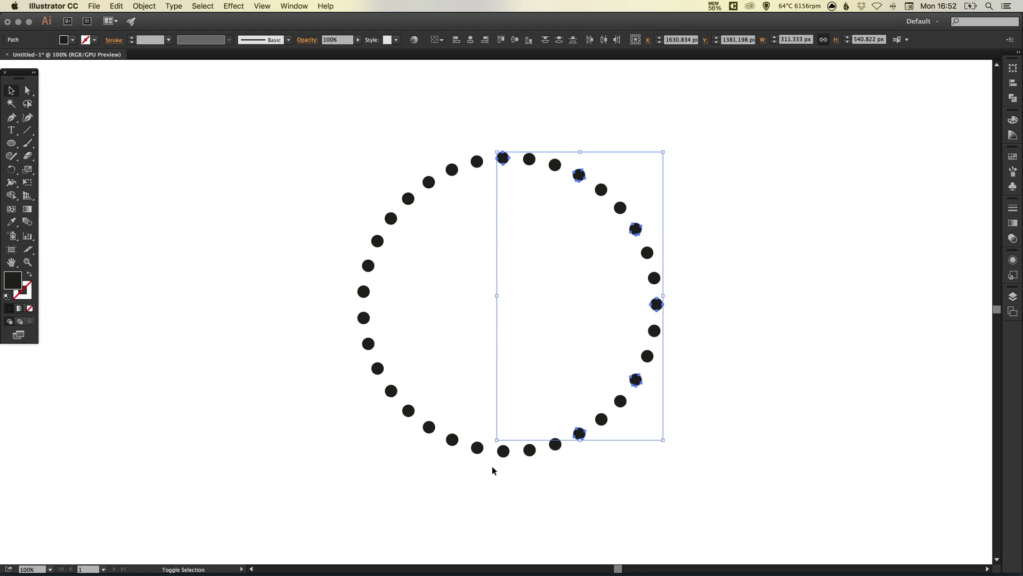
pyautogui.keyDown('shift'); pyautogui.click(503, 451); pyautogui.keyUp('shift')
pyautogui.keyDown('shift'); pyautogui.click(429, 426); pyautogui.keyUp('shift')
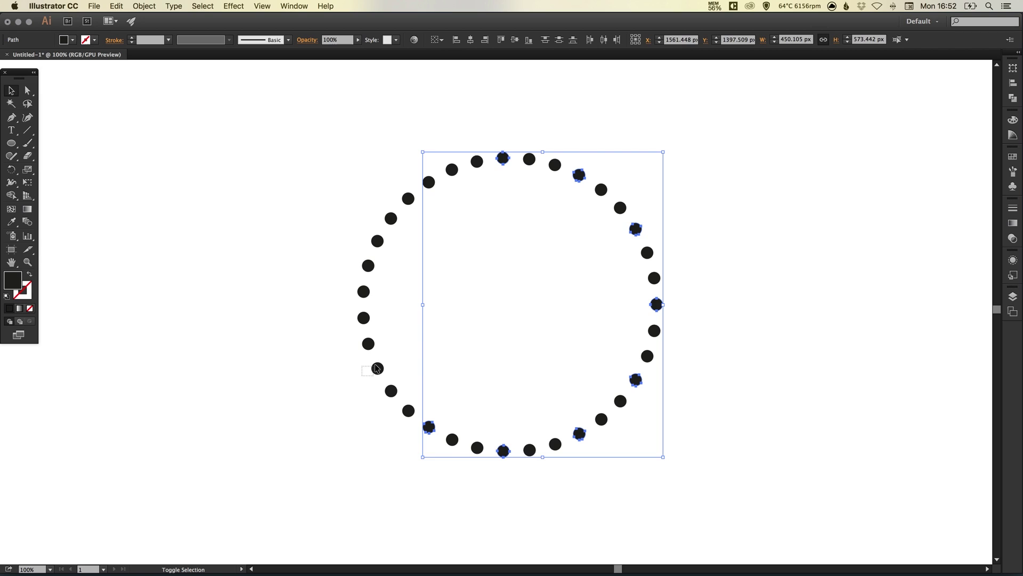
pyautogui.keyDown('shift'); pyautogui.click(377, 368); pyautogui.keyUp('shift')
pyautogui.keyDown('shift'); pyautogui.click(363, 291); pyautogui.keyUp('shift')
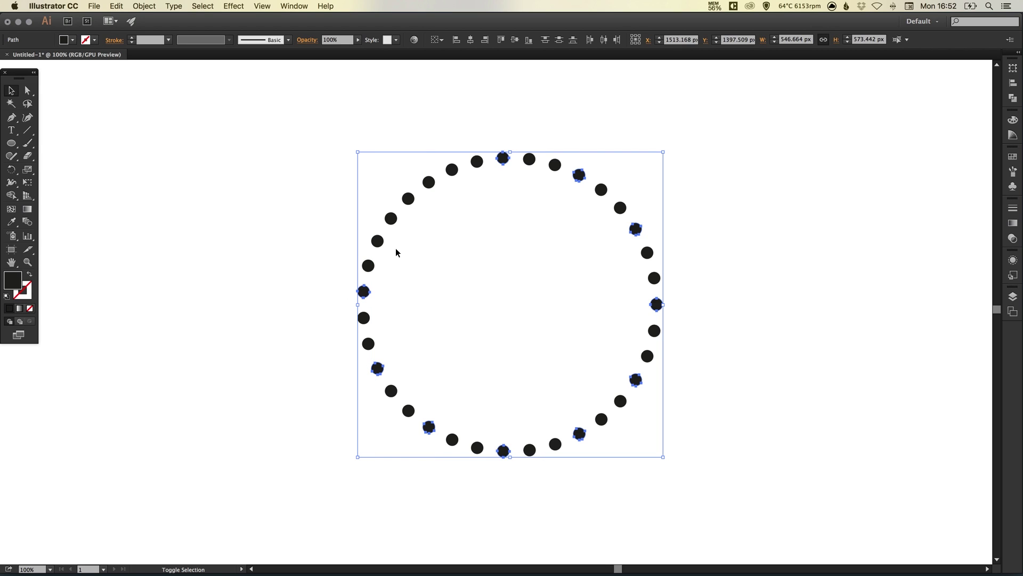
pyautogui.keyDown('shift'); pyautogui.click(390, 218); pyautogui.keyUp('shift')
# Fill the selected dots teal and mark the teal swatch Global in Swatch Options
pyautogui.click(1014, 157)
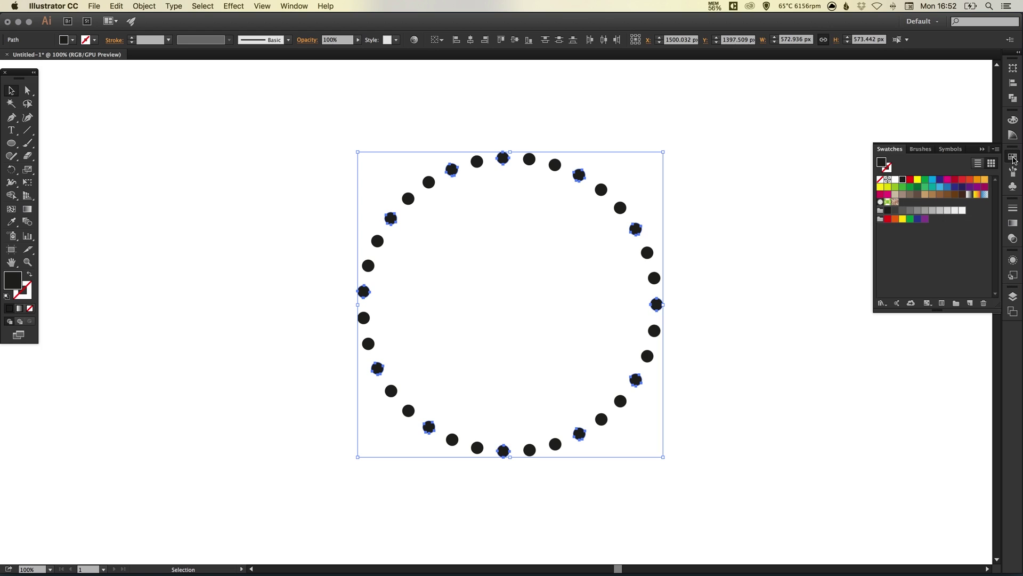
pyautogui.click(933, 187)
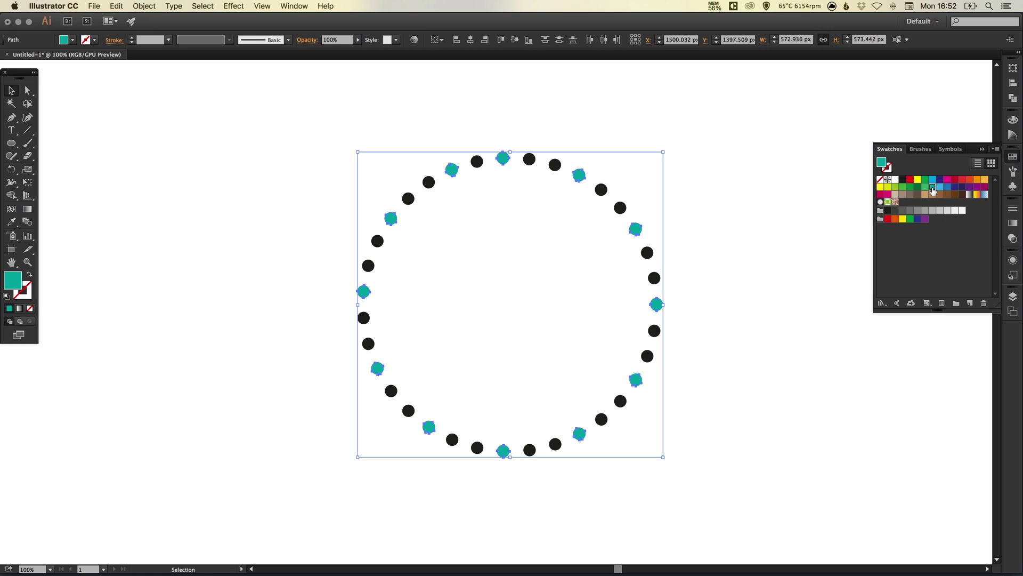
pyautogui.doubleClick(933, 187)
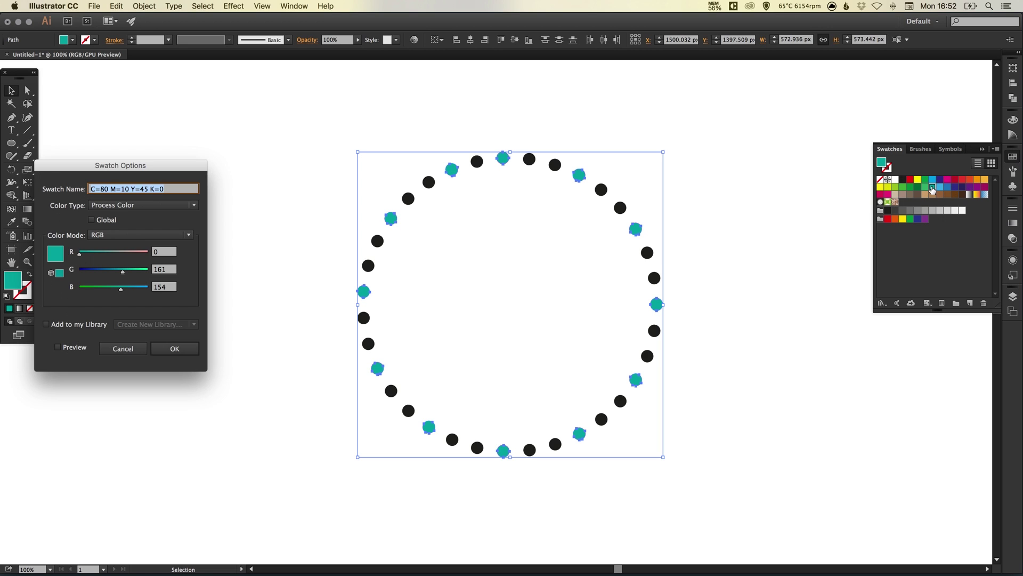
pyautogui.click(94, 221)
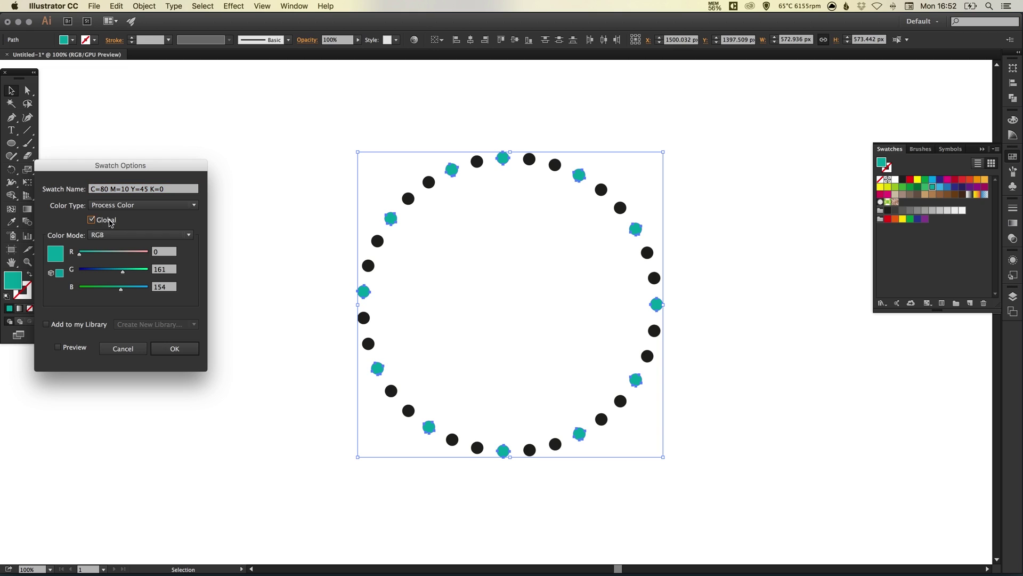
pyautogui.click(176, 348)
pyautogui.click(279, 286)
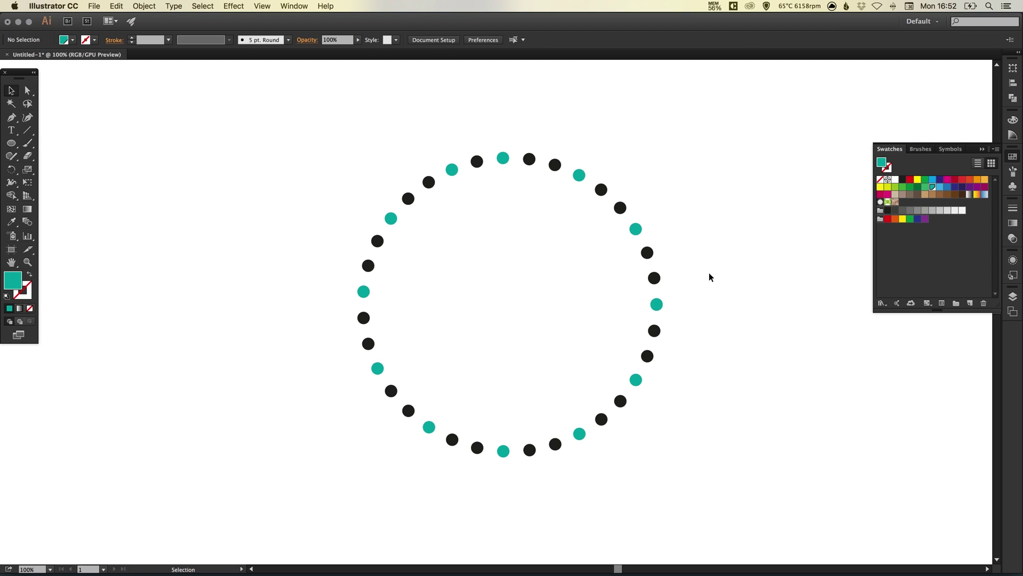
pyautogui.click(504, 160)
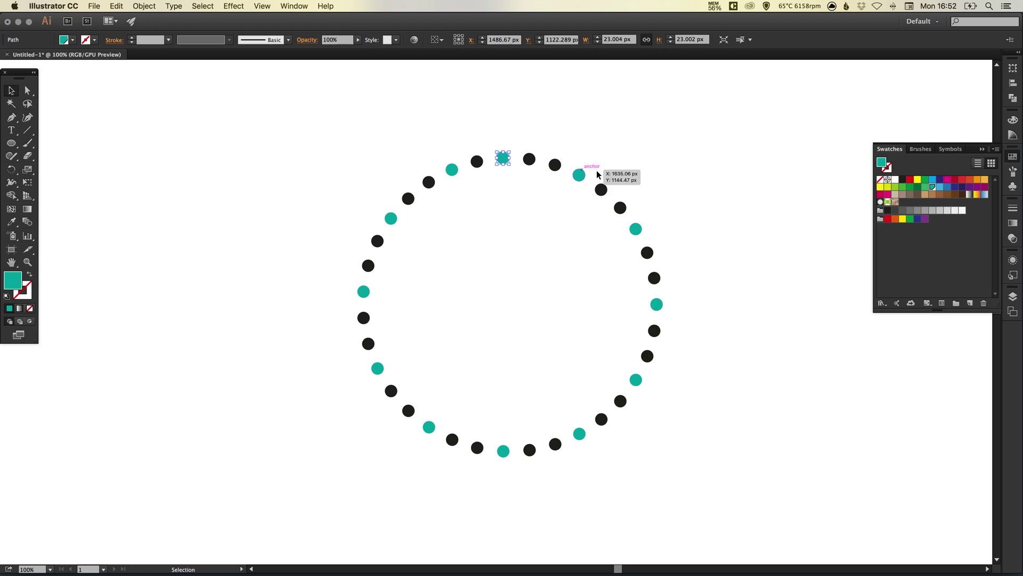
pyautogui.keyDown('shift'); pyautogui.click(580, 175); pyautogui.keyUp('shift')
pyautogui.keyDown('shift'); pyautogui.click(636, 230); pyautogui.keyUp('shift')
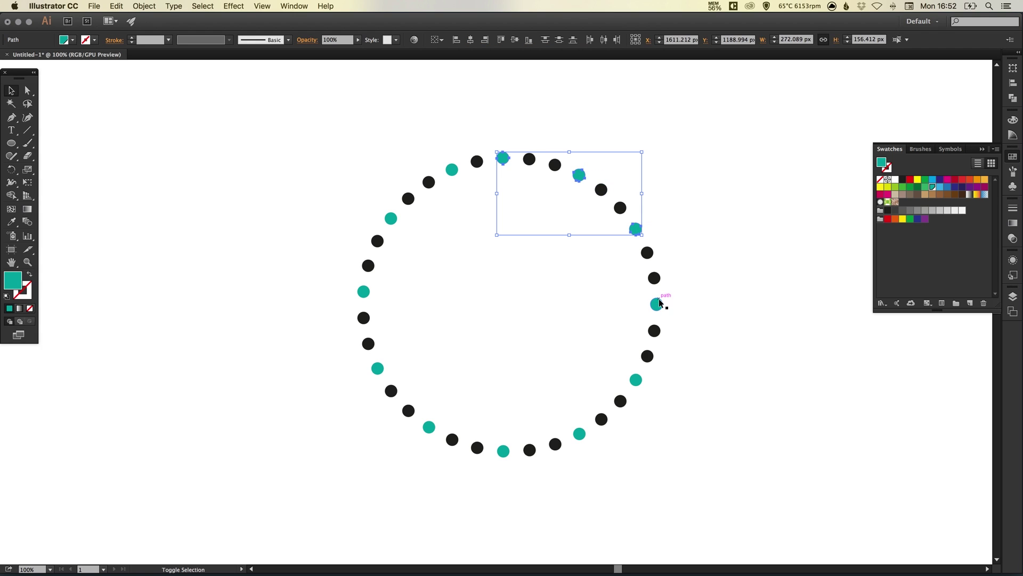
pyautogui.keyDown('shift'); pyautogui.click(656, 304); pyautogui.keyUp('shift')
pyautogui.click(724, 288)
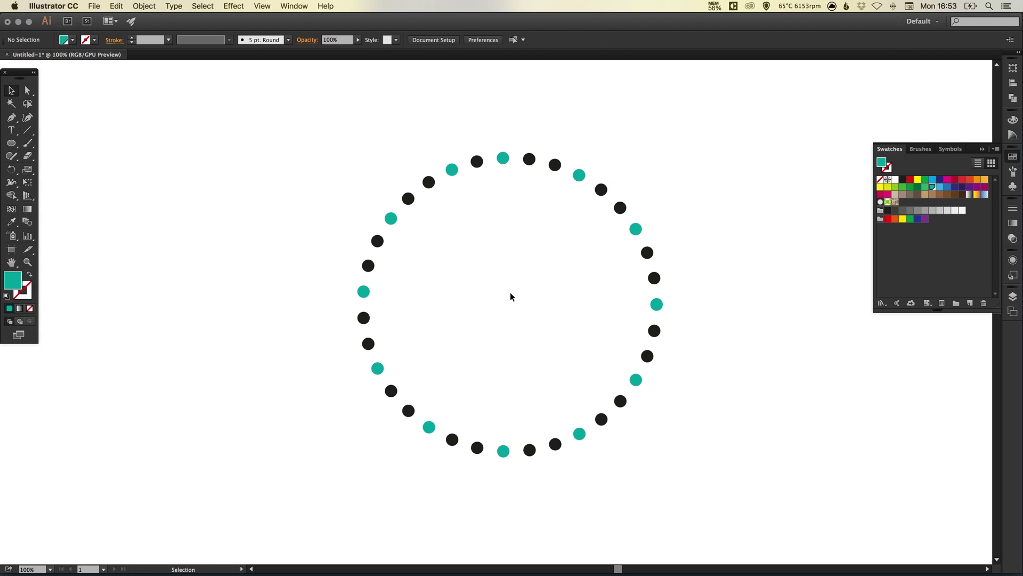
# With Preview on, adjust the teal swatch's RGB sliders toward about 123, 201, 195
pyautogui.doubleClick(932, 188)
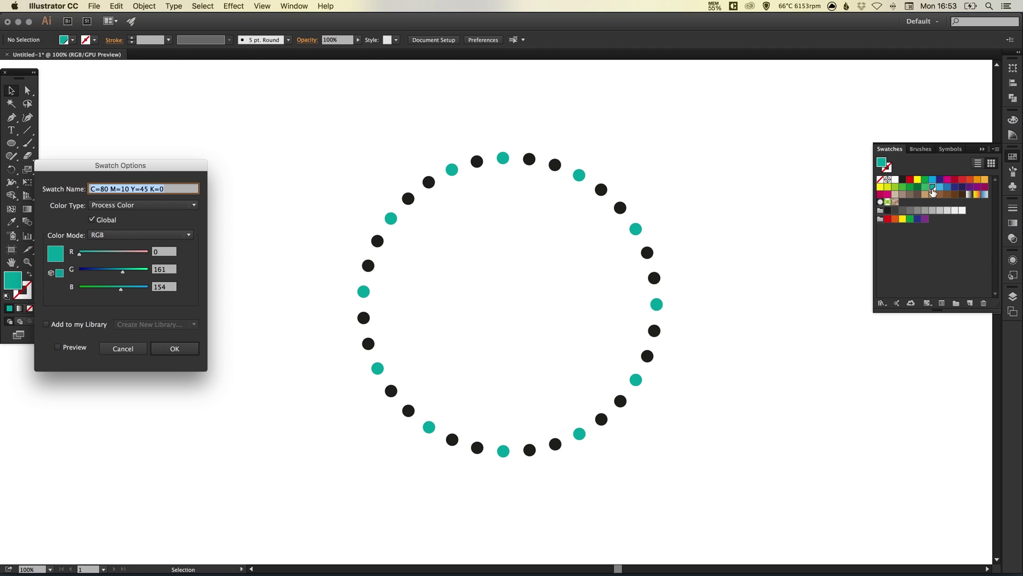
pyautogui.click(73, 347)
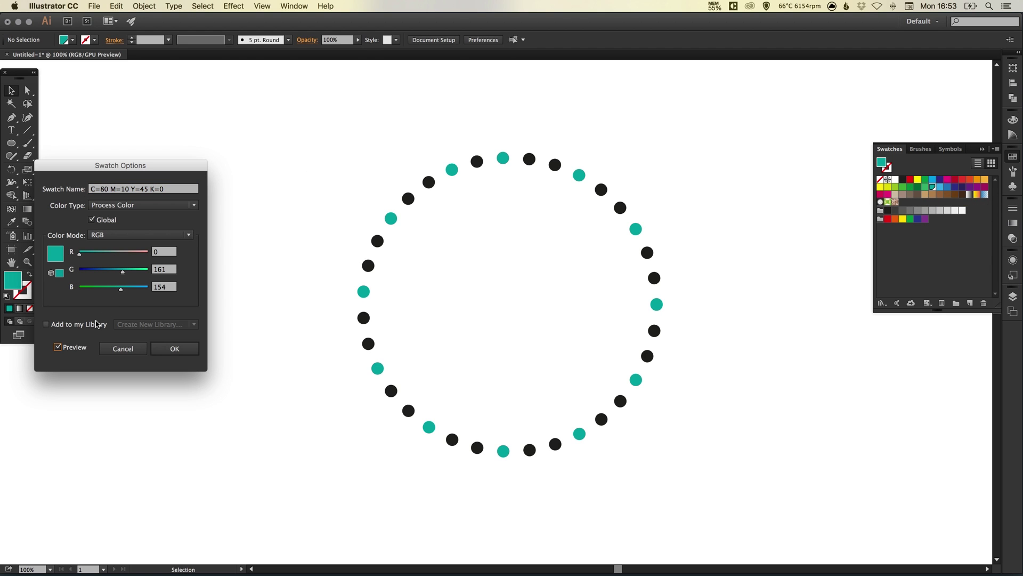
pyautogui.moveTo(132, 292)
pyautogui.mouseDown()
pyautogui.moveTo(111, 290)
pyautogui.moveTo(91, 269)
pyautogui.moveTo(139, 254)
pyautogui.mouseUp()
pyautogui.click(132, 286)
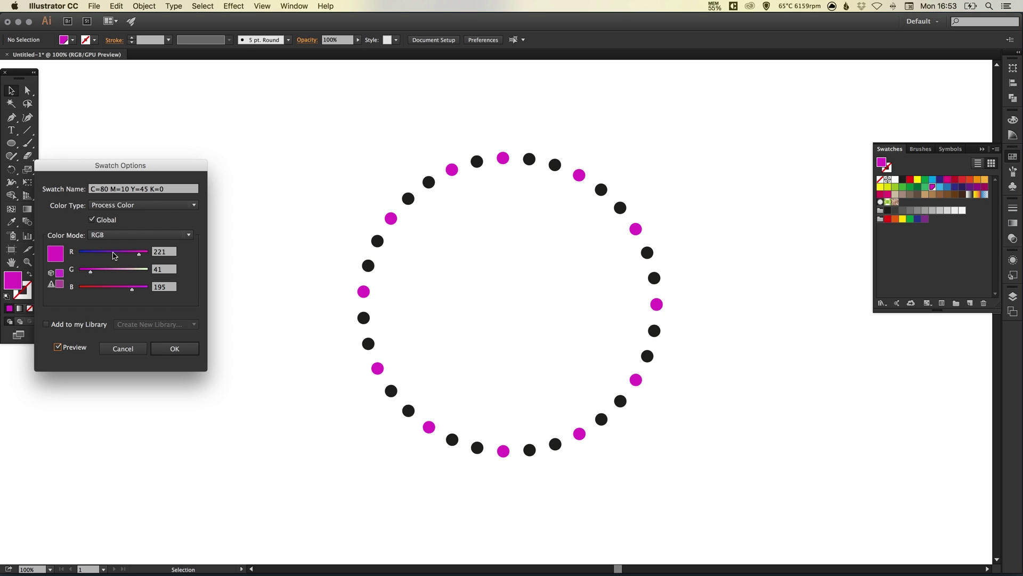
pyautogui.moveTo(114, 257)
pyautogui.mouseDown()
pyautogui.moveTo(92, 256)
pyautogui.moveTo(133, 270)
pyautogui.mouseUp()
pyautogui.click(177, 352)
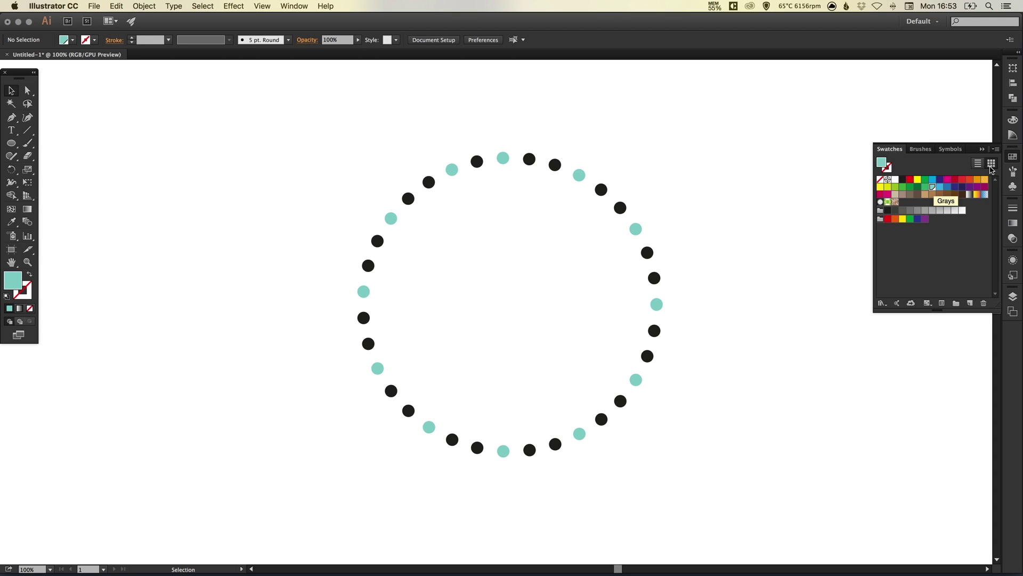
# Collapse the Swatches panel from the right dock
pyautogui.click(1013, 157)
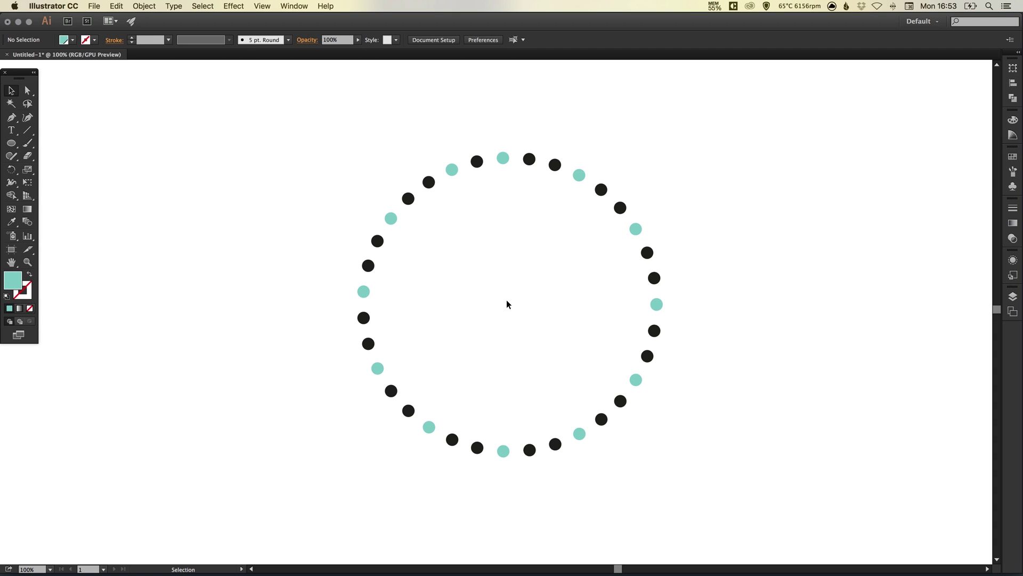